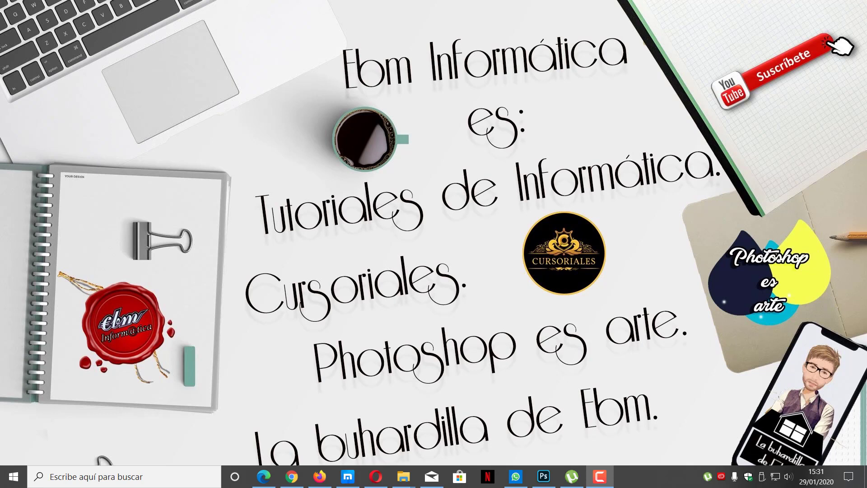
- Launch Word from the Start menu and create a new blank document, Documento1
{"action": "left_click", "coordinate": [10, 479]}
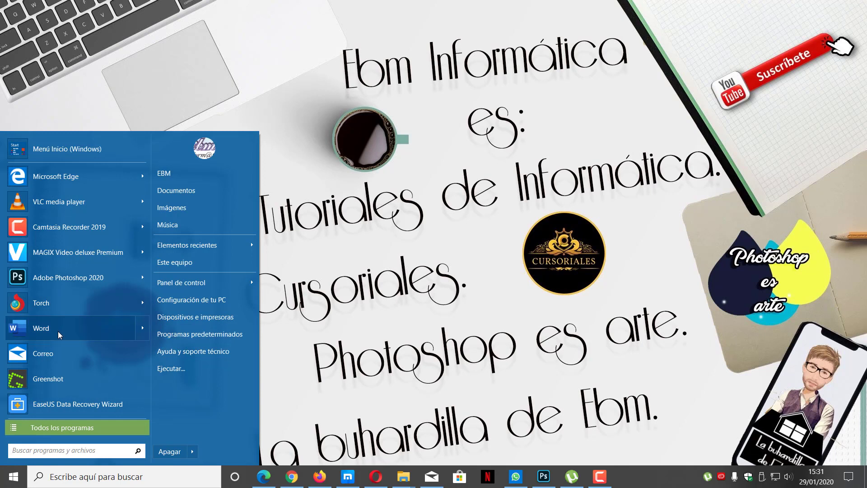
{"action": "left_click", "coordinate": [58, 332]}
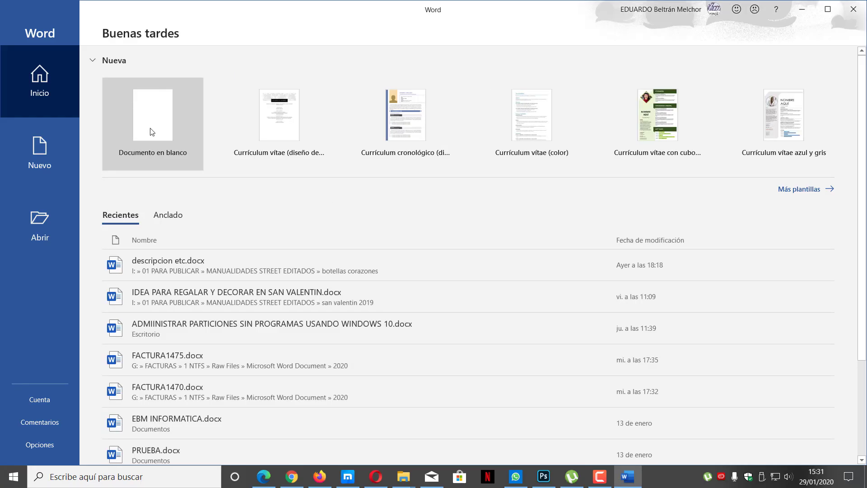
{"action": "left_click", "coordinate": [153, 132]}
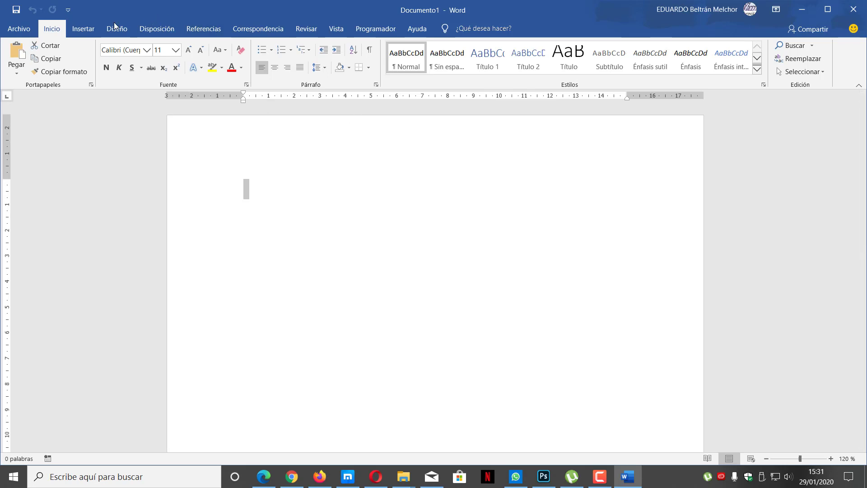
{"action": "left_click", "coordinate": [83, 28]}
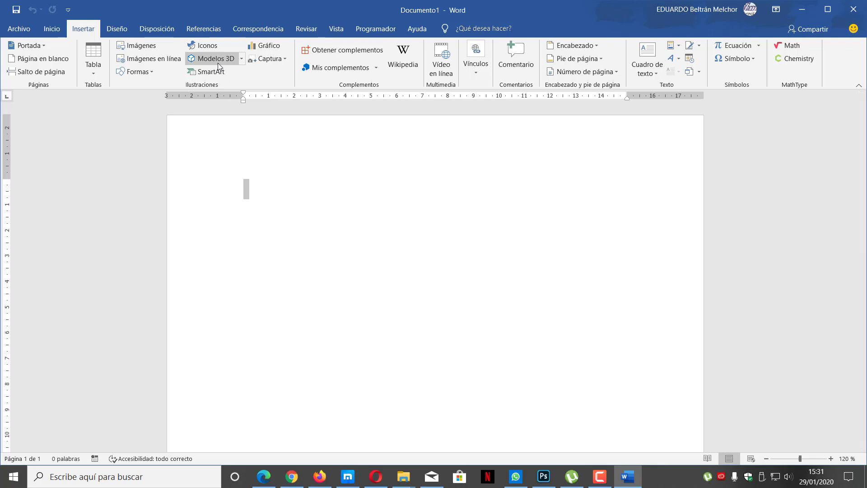
- Open the online 3D models library from Modelos 3D and browse its categories
{"action": "left_click", "coordinate": [242, 58]}
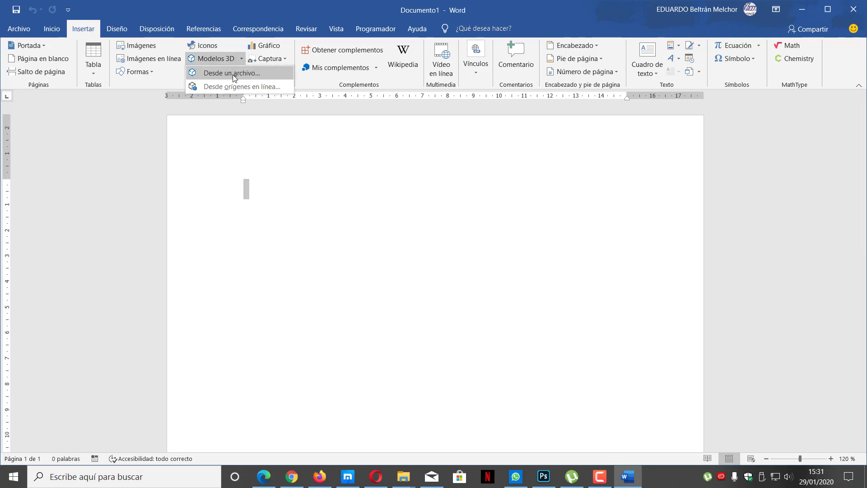
{"action": "left_click", "coordinate": [230, 86]}
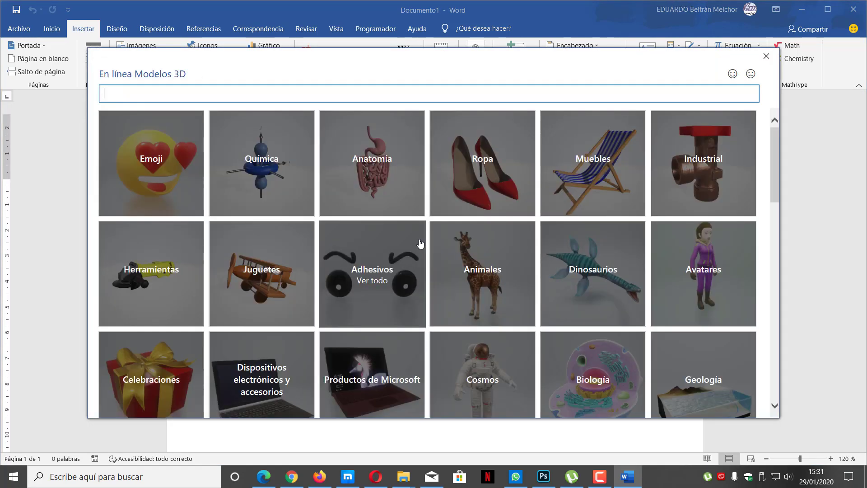
{"action": "scroll", "coordinate": [223, 169], "scroll_direction": "down", "scroll_amount": 5}
{"action": "scroll", "coordinate": [229, 174], "scroll_direction": "down", "scroll_amount": 5}
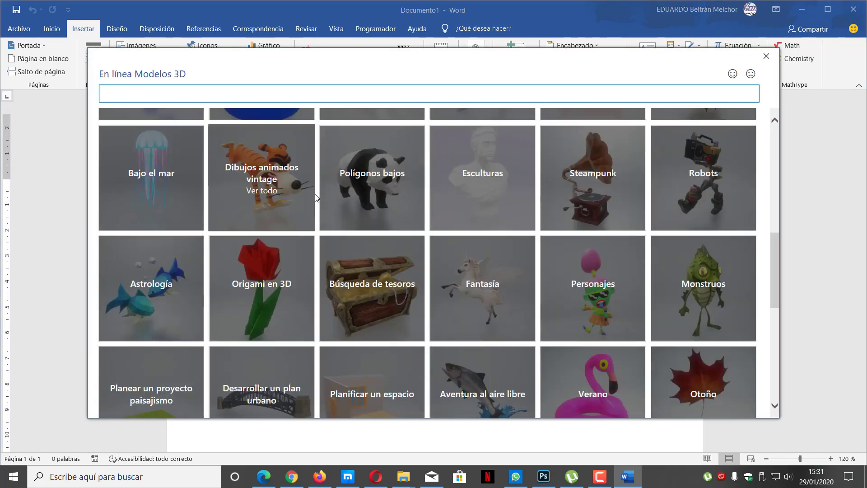
{"action": "scroll", "coordinate": [397, 223], "scroll_direction": "down", "scroll_amount": 5}
{"action": "scroll", "coordinate": [399, 226], "scroll_direction": "down", "scroll_amount": 2}
{"action": "scroll", "coordinate": [399, 226], "scroll_direction": "down", "scroll_amount": 1}
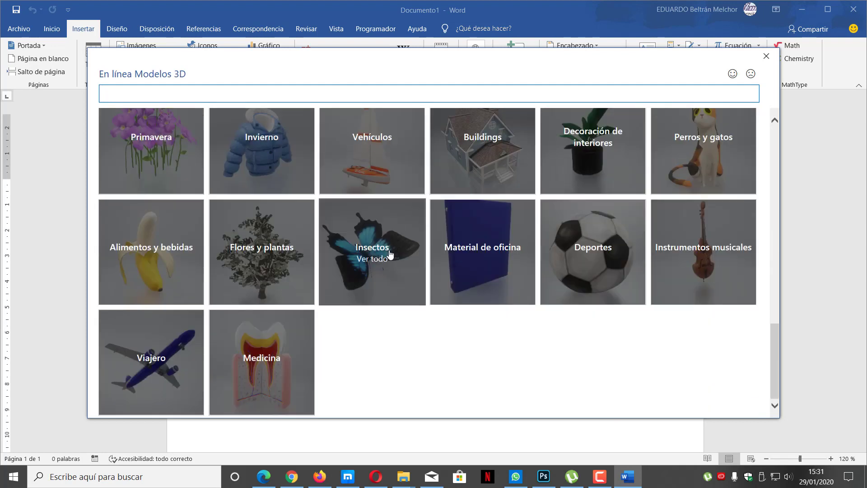
{"action": "scroll", "coordinate": [389, 254], "scroll_direction": "up", "scroll_amount": 4}
{"action": "scroll", "coordinate": [386, 256], "scroll_direction": "up", "scroll_amount": 1}
{"action": "scroll", "coordinate": [387, 259], "scroll_direction": "up", "scroll_amount": 5}
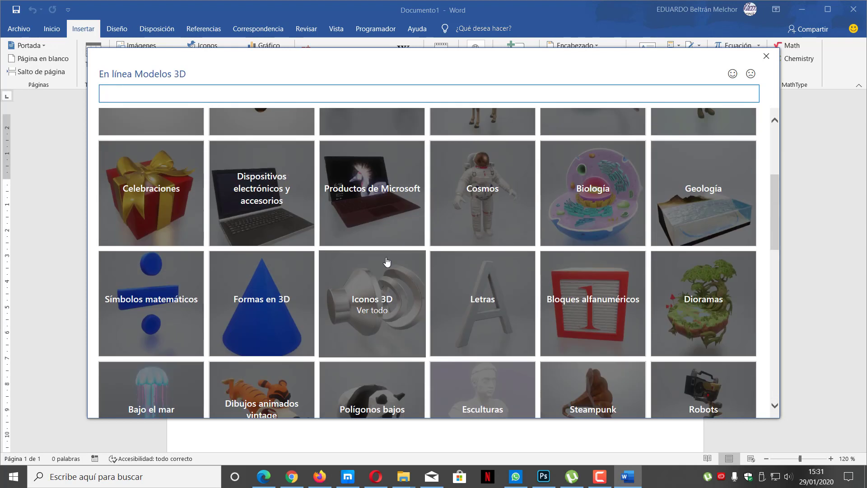
{"action": "scroll", "coordinate": [386, 257], "scroll_direction": "down", "scroll_amount": 1}
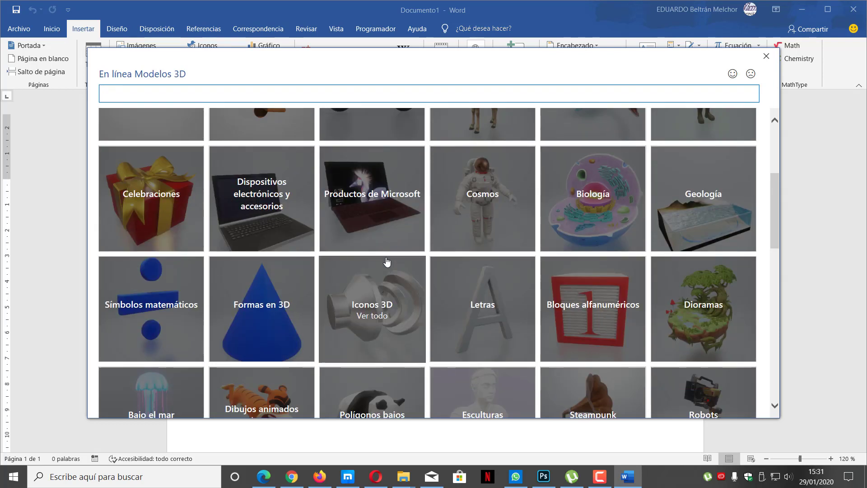
- Insert the headphones model from the Dispositivos electrónicos y accesorios category
{"action": "left_click", "coordinate": [272, 201]}
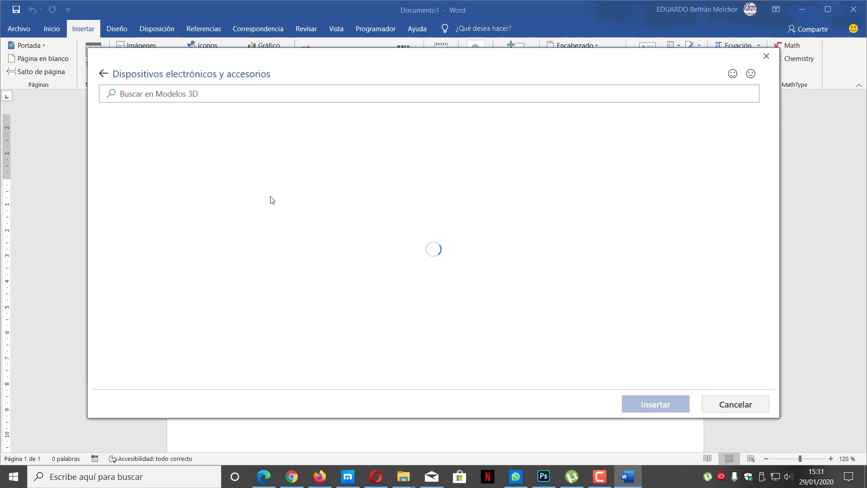
{"action": "scroll", "coordinate": [410, 195], "scroll_direction": "down", "scroll_amount": 5}
{"action": "scroll", "coordinate": [410, 195], "scroll_direction": "down", "scroll_amount": 3}
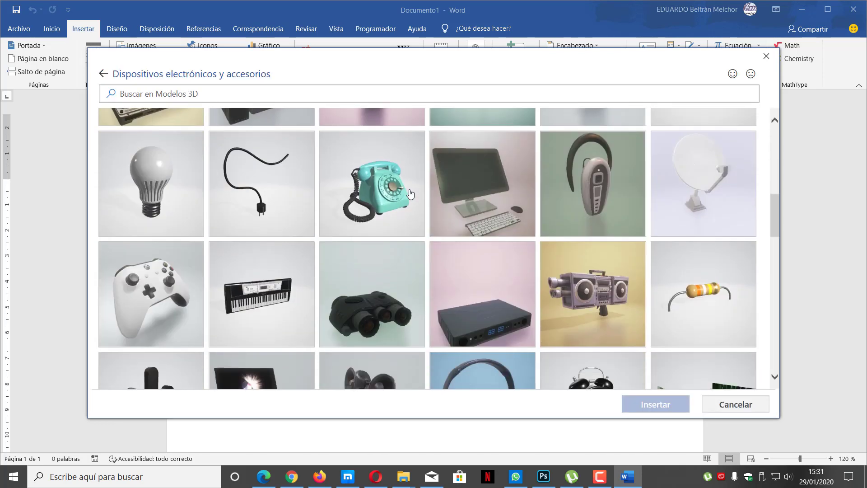
{"action": "scroll", "coordinate": [410, 194], "scroll_direction": "down", "scroll_amount": 2}
{"action": "double_click", "coordinate": [478, 275]}
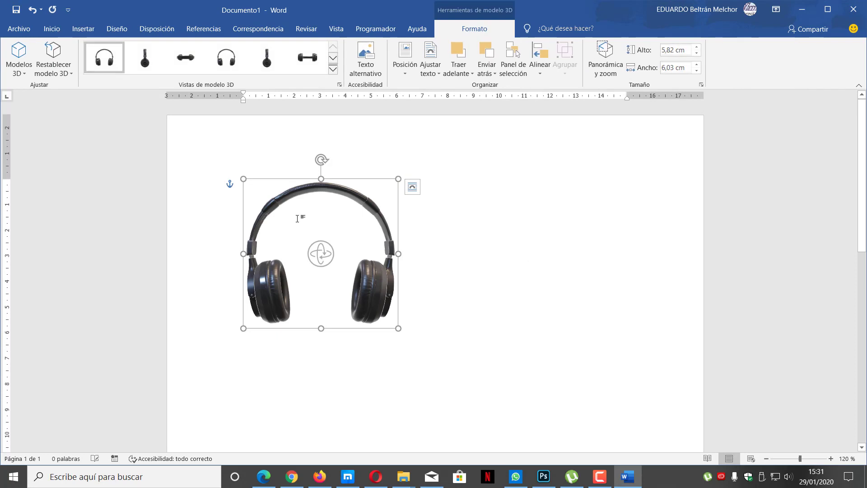
- Rotate the headphones to a tilted three-quarter view of 6,51 × 5,87 cm without resetting
{"action": "mouse_move", "coordinate": [319, 250]}
{"action": "left_mouse_down"}
{"action": "mouse_move", "coordinate": [375, 232]}
{"action": "mouse_move", "coordinate": [269, 265]}
{"action": "mouse_move", "coordinate": [257, 254]}
{"action": "left_mouse_up"}
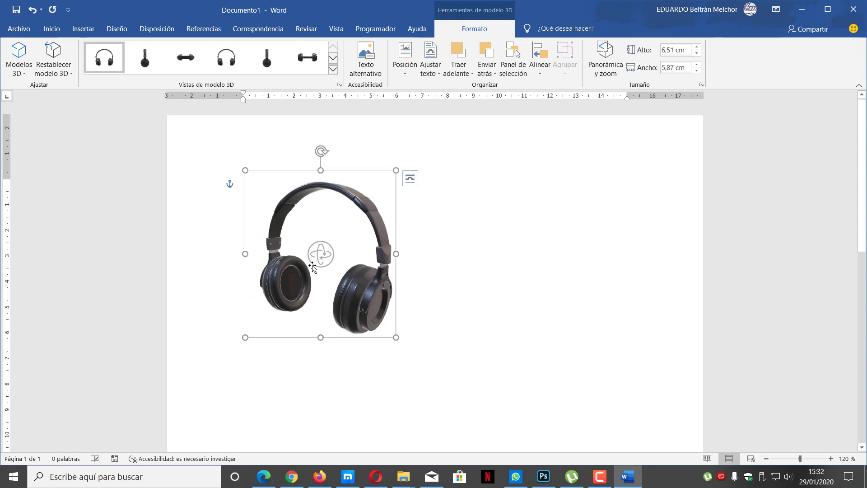
{"action": "left_click", "coordinate": [531, 283]}
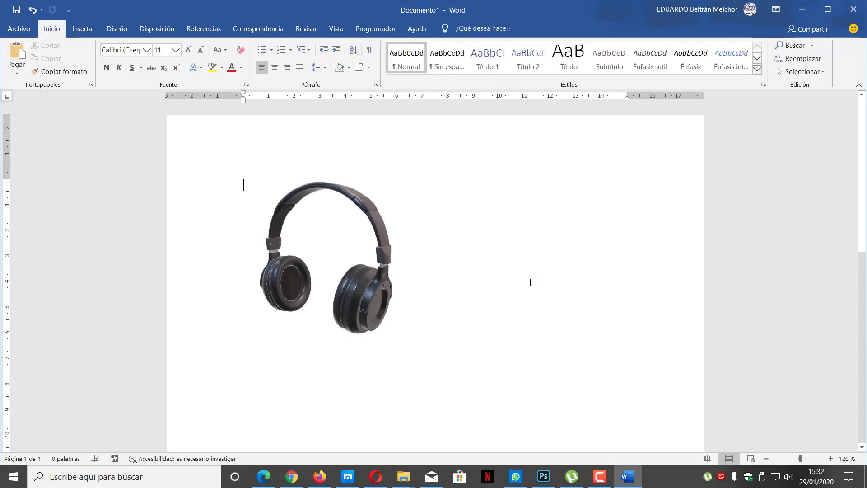
{"action": "left_click", "coordinate": [372, 275]}
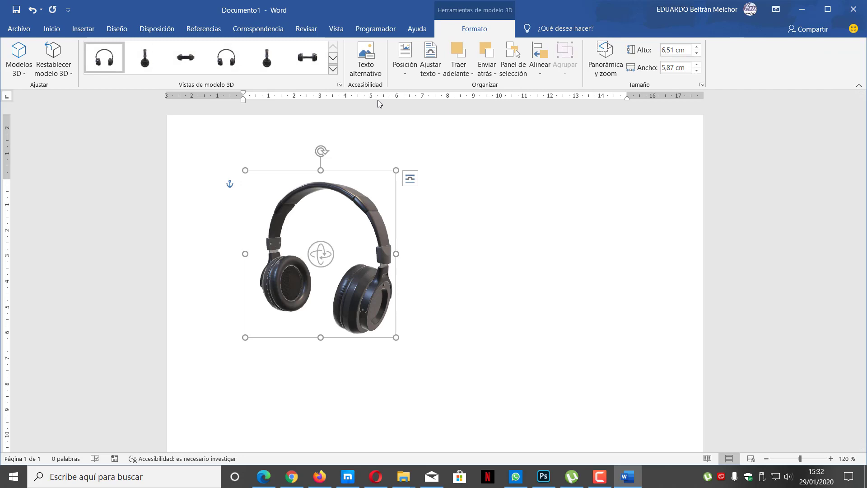
{"action": "left_click", "coordinate": [71, 74]}
{"action": "left_click", "coordinate": [71, 74]}
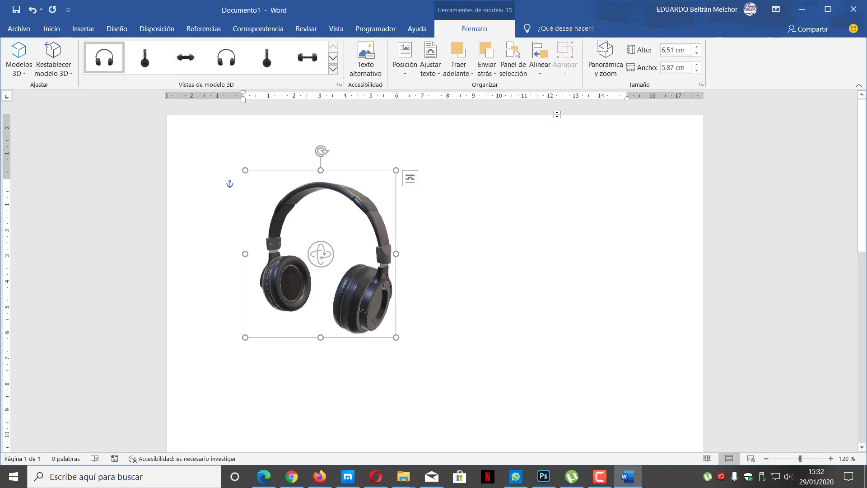
- Use Pan & Zoom to enlarge, rotate and zoom the headphones within their frame
{"action": "left_click", "coordinate": [608, 68]}
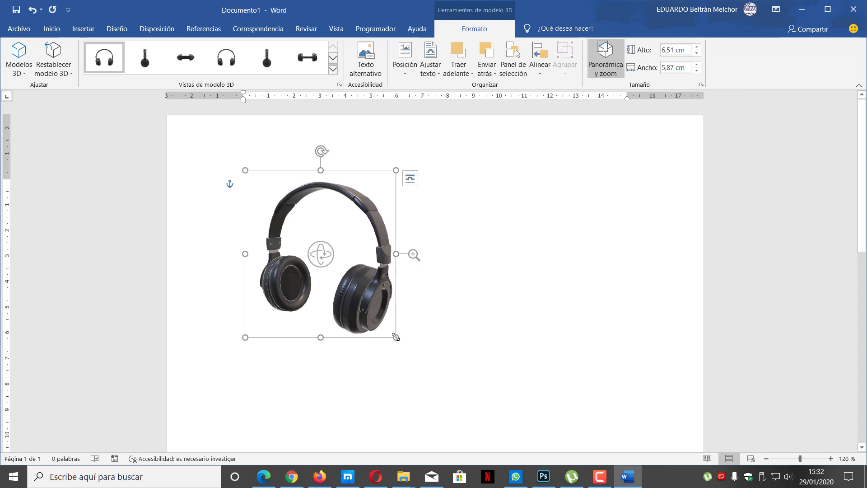
{"action": "left_click_drag", "start_coordinate": [396, 337], "coordinate": [423, 367]}
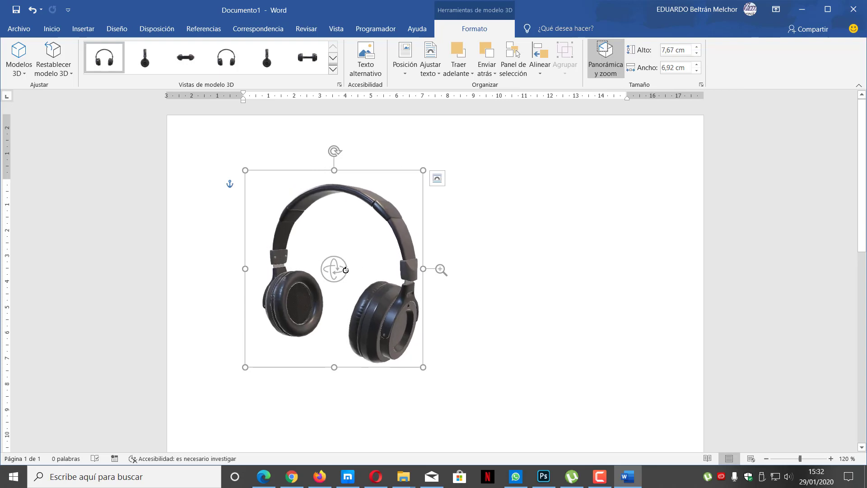
{"action": "left_click_drag", "start_coordinate": [346, 270], "coordinate": [331, 275]}
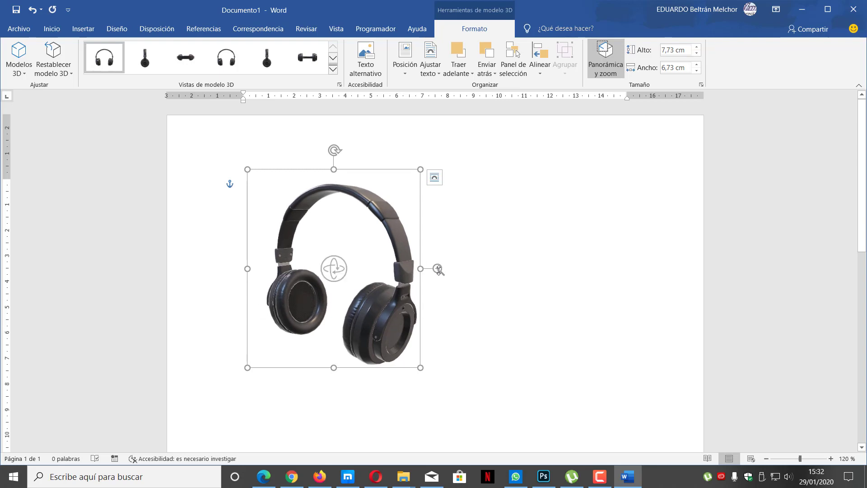
{"action": "mouse_move", "coordinate": [438, 267]}
{"action": "left_mouse_down"}
{"action": "mouse_move", "coordinate": [435, 246]}
{"action": "mouse_move", "coordinate": [431, 278]}
{"action": "left_mouse_up"}
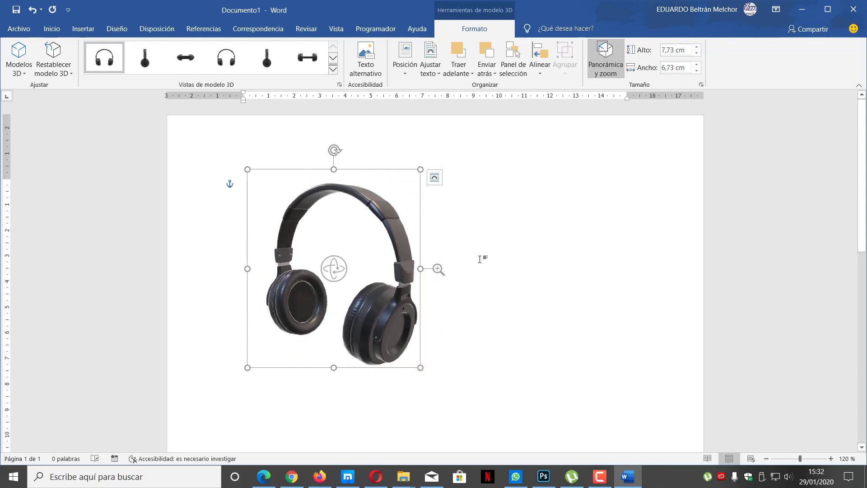
- Try several 3D Model Views presets, ending on the angled view at 8,69 × 8,21 cm
{"action": "left_click", "coordinate": [156, 64]}
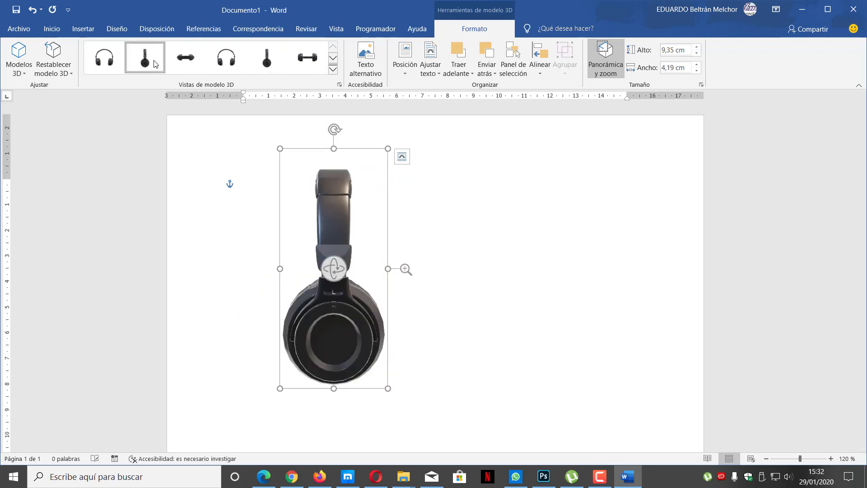
{"action": "left_click", "coordinate": [225, 57]}
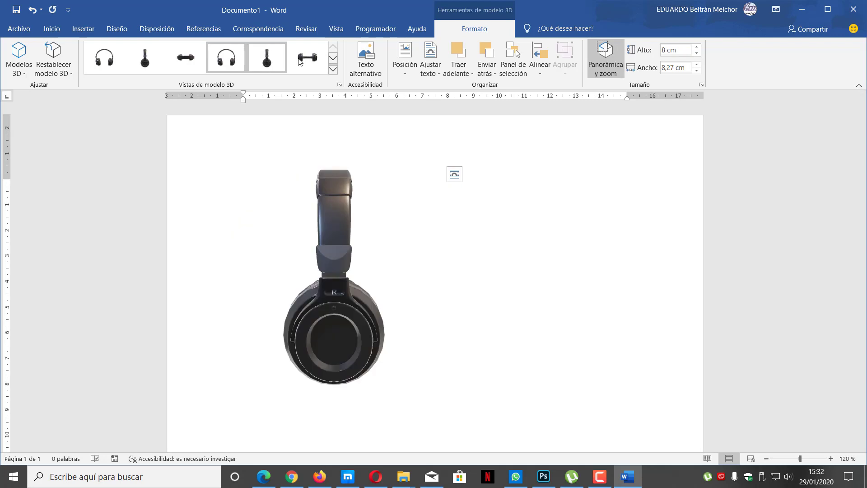
{"action": "left_click", "coordinate": [335, 70]}
{"action": "left_click", "coordinate": [196, 92]}
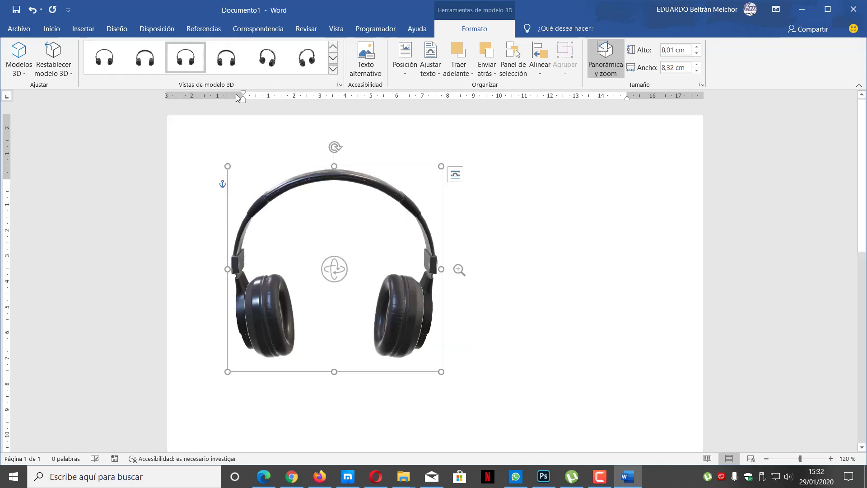
{"action": "left_click", "coordinate": [314, 68]}
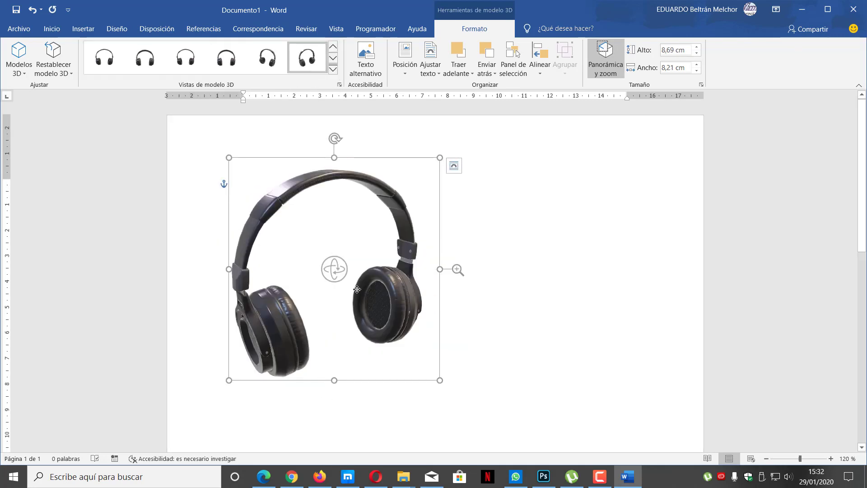
{"action": "scroll", "coordinate": [223, 339], "scroll_direction": "down", "scroll_amount": 3}
{"action": "left_click", "coordinate": [238, 324]}
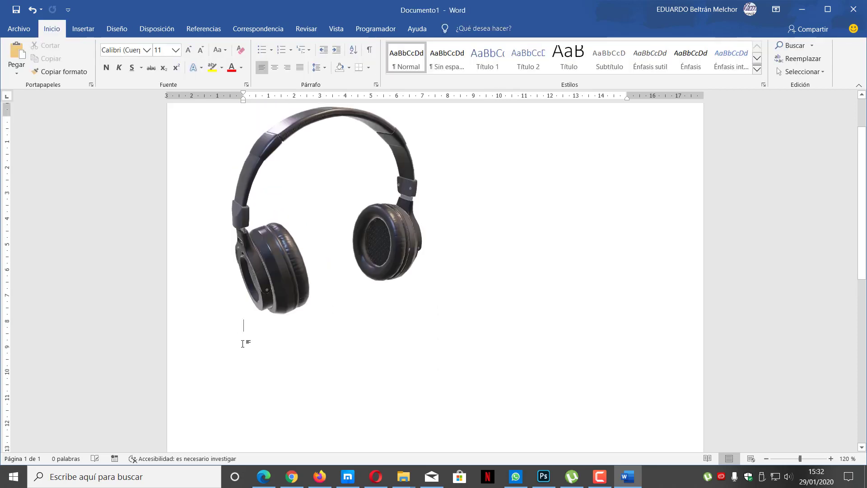
- Add a new line below the headphones and open the online 3D models library
{"action": "key", "text": "Return"}
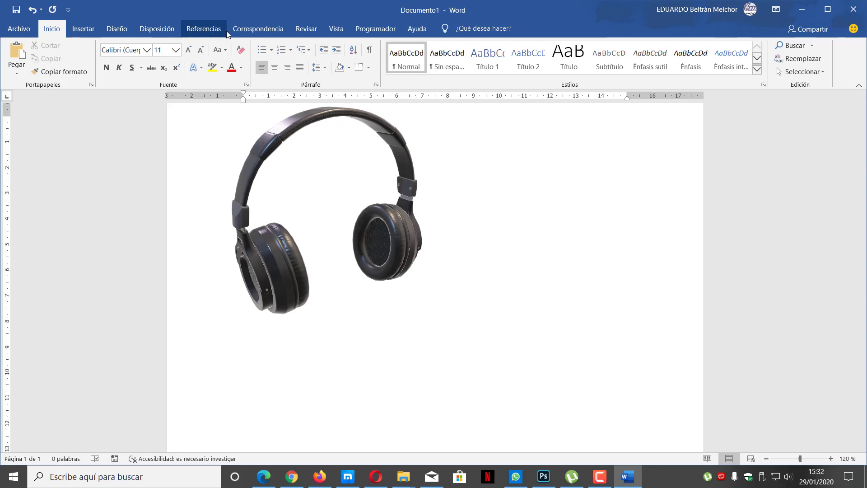
{"action": "left_click", "coordinate": [83, 29]}
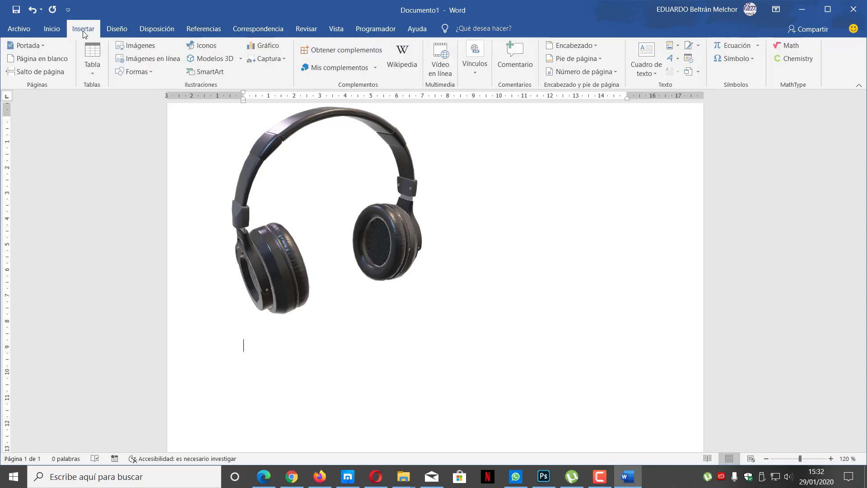
{"action": "left_click", "coordinate": [211, 59]}
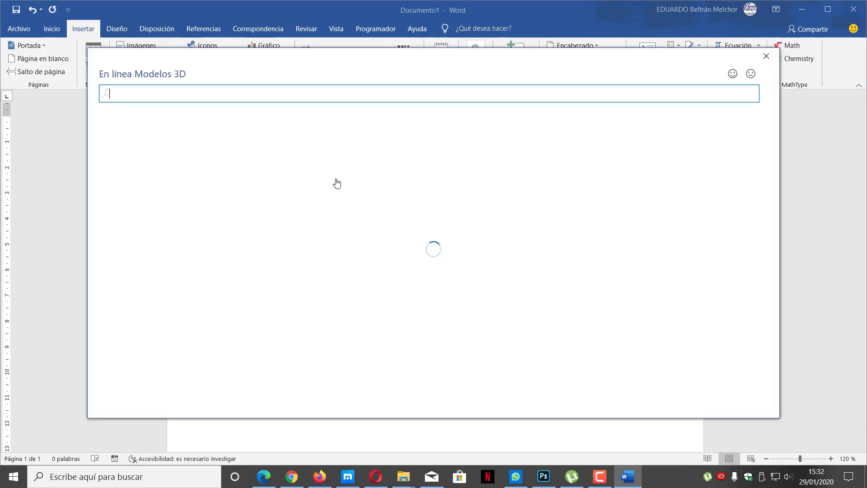
{"action": "scroll", "coordinate": [343, 187], "scroll_direction": "down", "scroll_amount": 3}
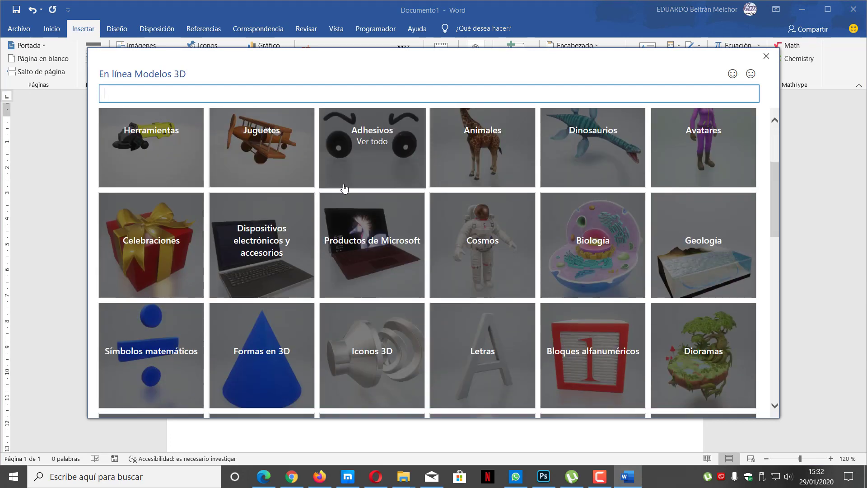
{"action": "scroll", "coordinate": [566, 251], "scroll_direction": "down", "scroll_amount": 3}
{"action": "scroll", "coordinate": [562, 244], "scroll_direction": "down", "scroll_amount": 6}
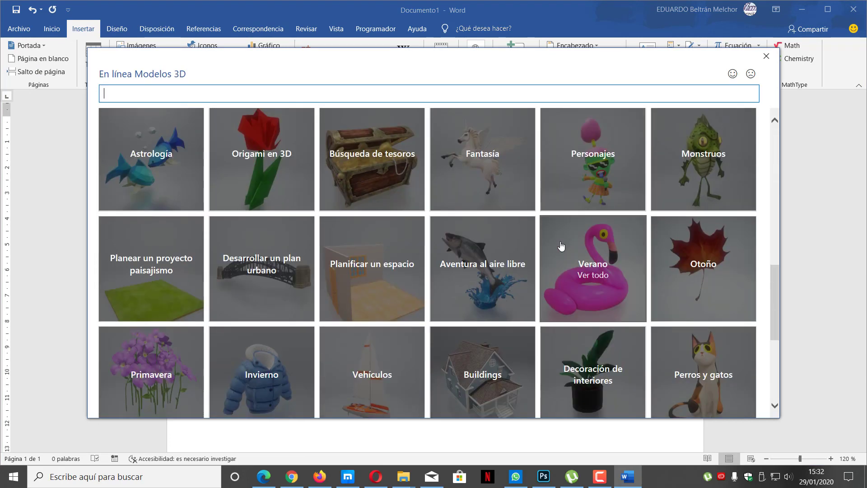
{"action": "scroll", "coordinate": [546, 246], "scroll_direction": "down", "scroll_amount": 3}
- Insert the empty room from Planificar un espacio and rotate it to show its floor
{"action": "left_click", "coordinate": [358, 148]}
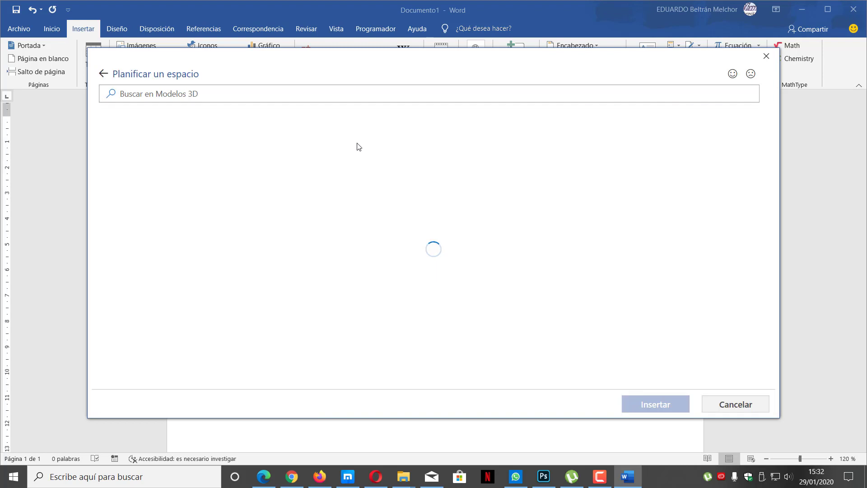
{"action": "scroll", "coordinate": [360, 217], "scroll_direction": "down", "scroll_amount": 3}
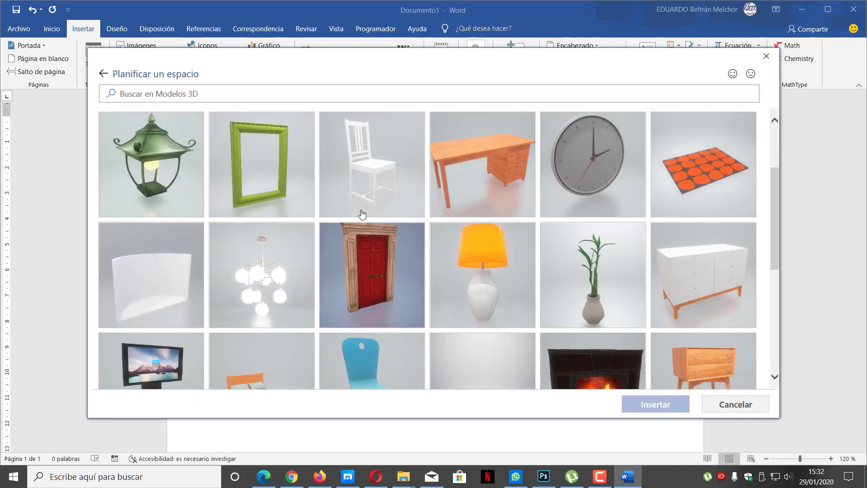
{"action": "scroll", "coordinate": [361, 214], "scroll_direction": "down", "scroll_amount": 5}
{"action": "scroll", "coordinate": [361, 214], "scroll_direction": "down", "scroll_amount": 2}
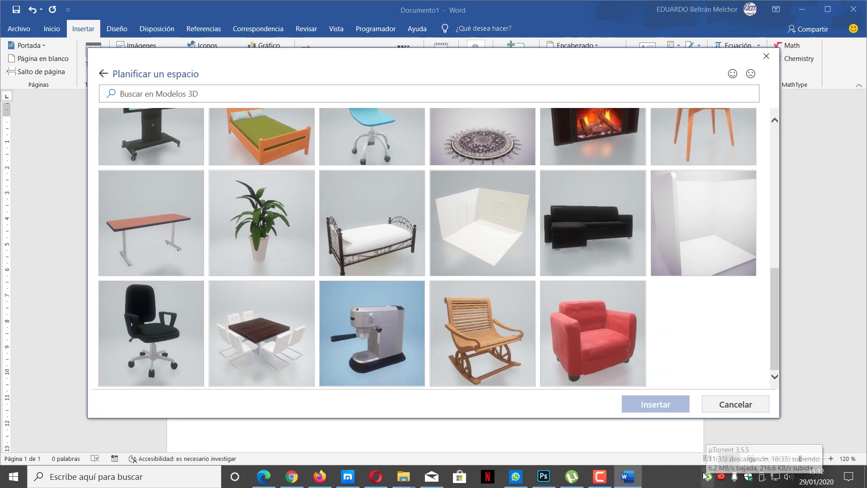
{"action": "double_click", "coordinate": [495, 234]}
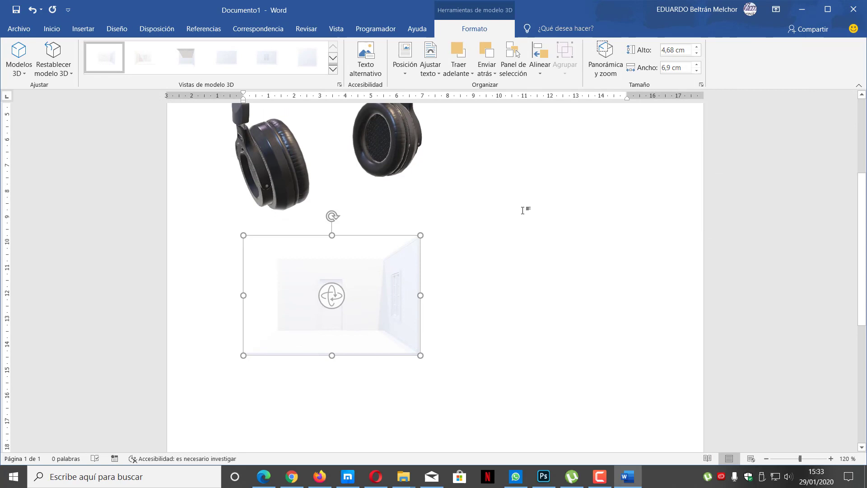
{"action": "mouse_move", "coordinate": [329, 269]}
{"action": "left_mouse_down"}
{"action": "mouse_move", "coordinate": [405, 278]}
{"action": "mouse_move", "coordinate": [387, 329]}
{"action": "left_mouse_up"}
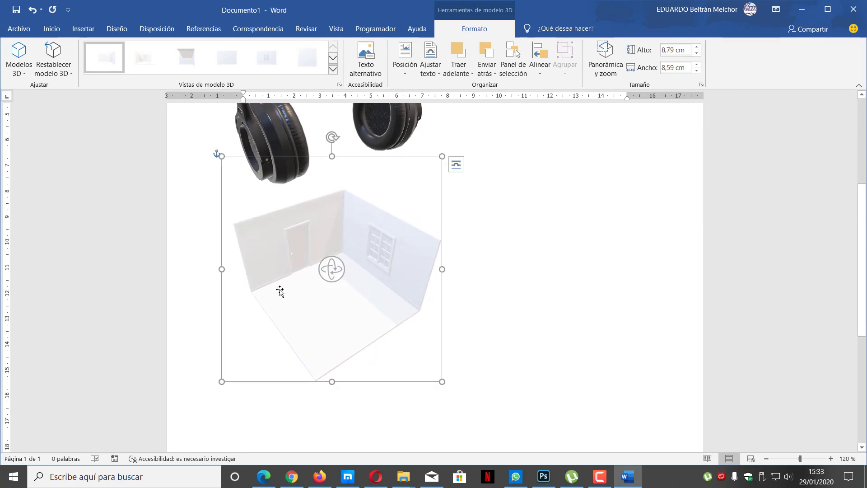
{"action": "left_click", "coordinate": [497, 273]}
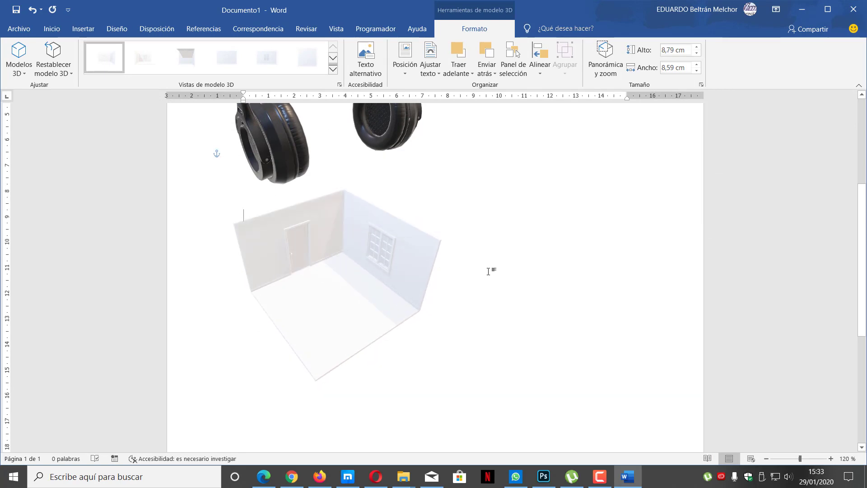
{"action": "left_click", "coordinate": [340, 289]}
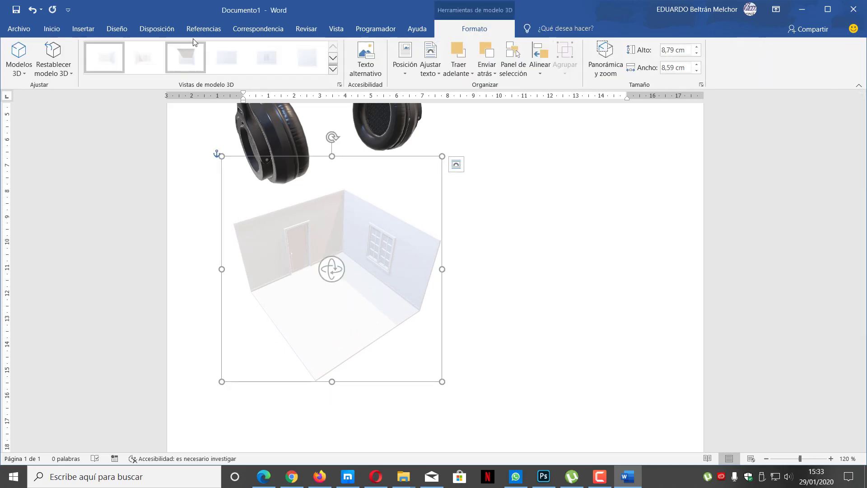
- Insert the rubber duck from Juguetes, shrink it to 1,1 × 1,13 cm and rotate it
{"action": "left_click", "coordinate": [27, 71]}
{"action": "left_click", "coordinate": [62, 99]}
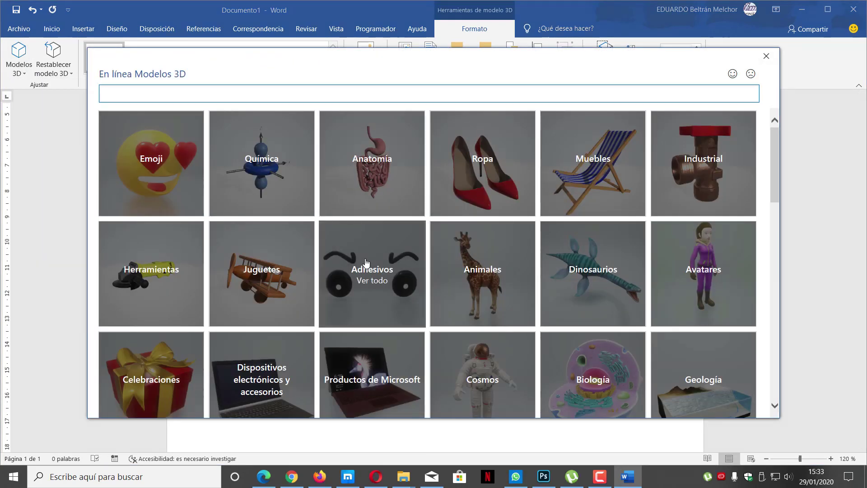
{"action": "left_click", "coordinate": [253, 271]}
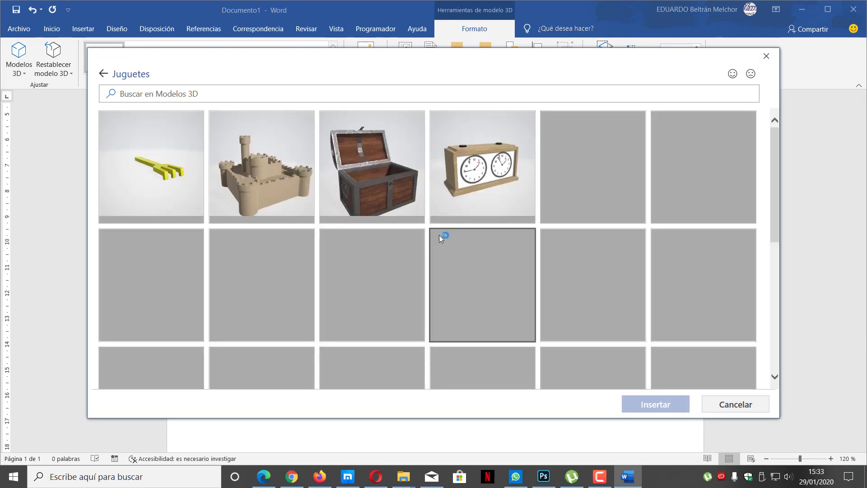
{"action": "double_click", "coordinate": [594, 180]}
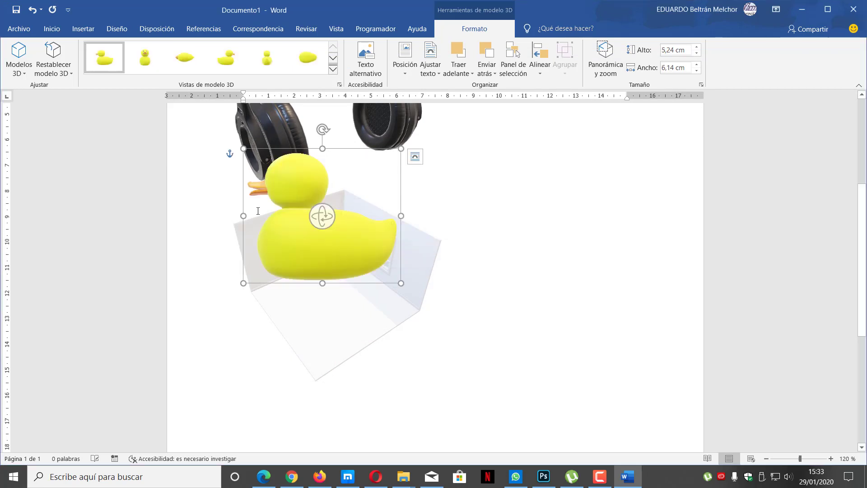
{"action": "mouse_move", "coordinate": [242, 148]}
{"action": "left_mouse_down"}
{"action": "mouse_move", "coordinate": [345, 236]}
{"action": "mouse_move", "coordinate": [306, 328]}
{"action": "mouse_move", "coordinate": [339, 337]}
{"action": "mouse_move", "coordinate": [286, 313]}
{"action": "left_mouse_up"}
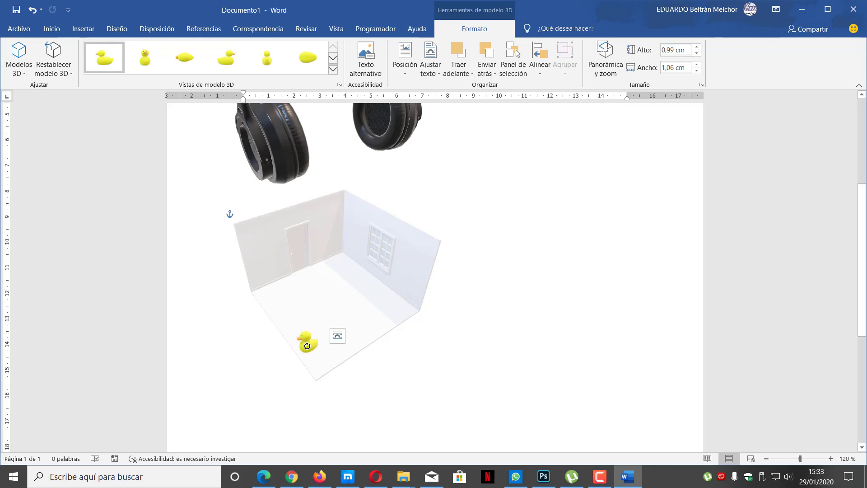
{"action": "mouse_move", "coordinate": [287, 313]}
{"action": "left_mouse_down"}
{"action": "mouse_move", "coordinate": [294, 305]}
{"action": "mouse_move", "coordinate": [303, 339]}
{"action": "left_mouse_up"}
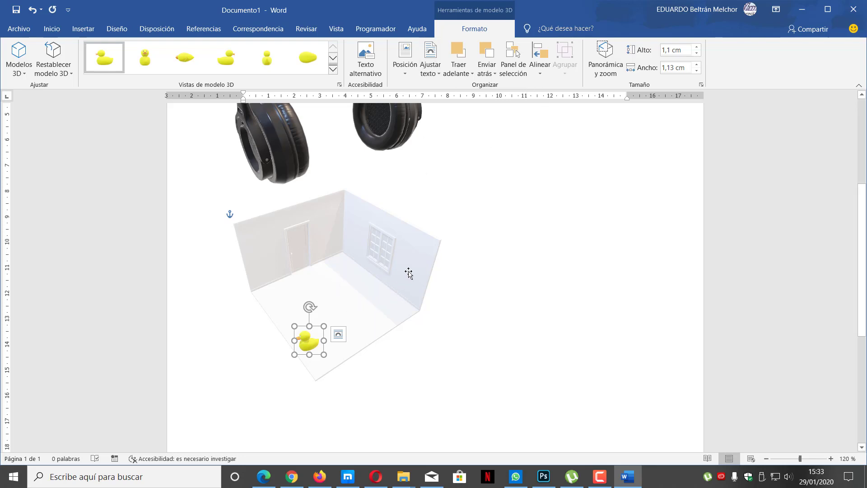
{"action": "left_click", "coordinate": [376, 303]}
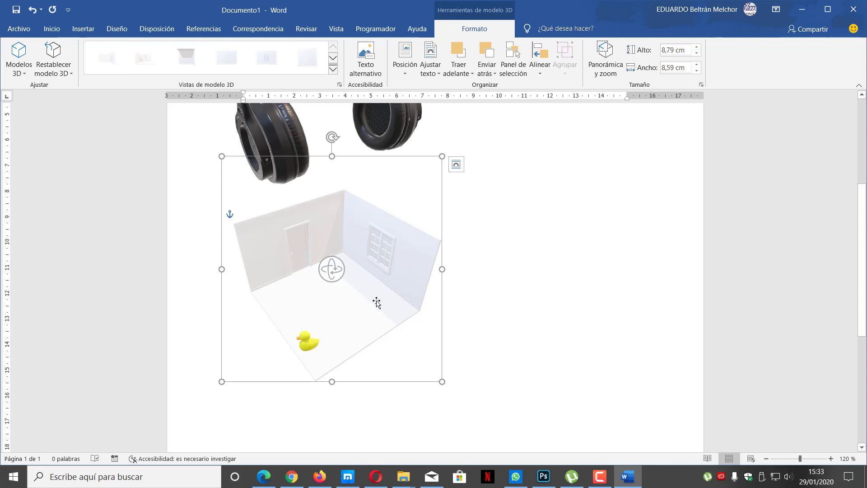
{"action": "left_click", "coordinate": [307, 341]}
{"action": "left_click", "coordinate": [565, 58]}
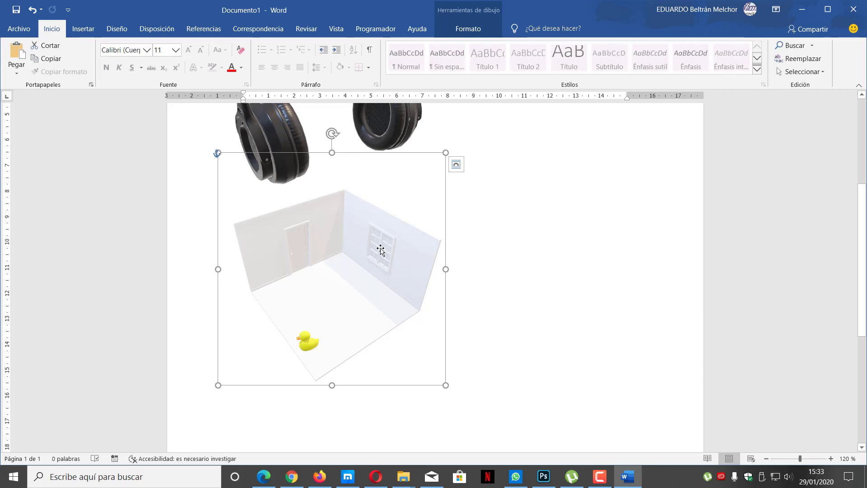
{"action": "left_click_drag", "start_coordinate": [381, 248], "coordinate": [383, 264]}
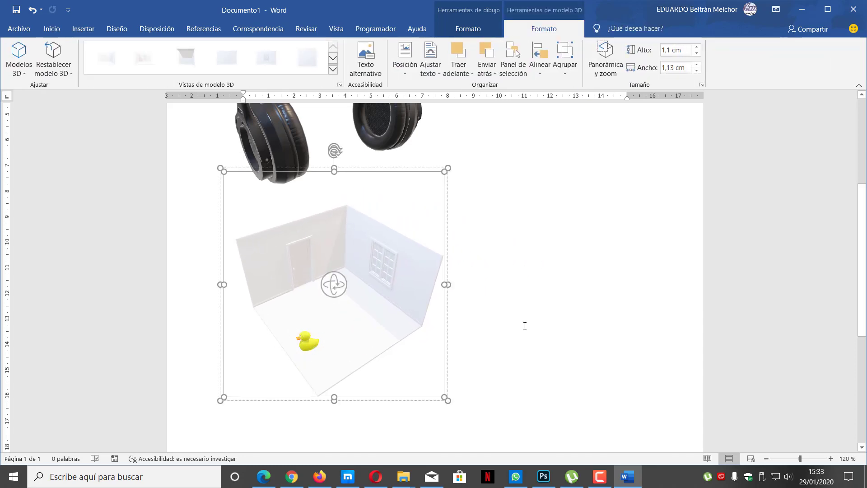
{"action": "left_click", "coordinate": [305, 339]}
{"action": "left_click", "coordinate": [307, 343]}
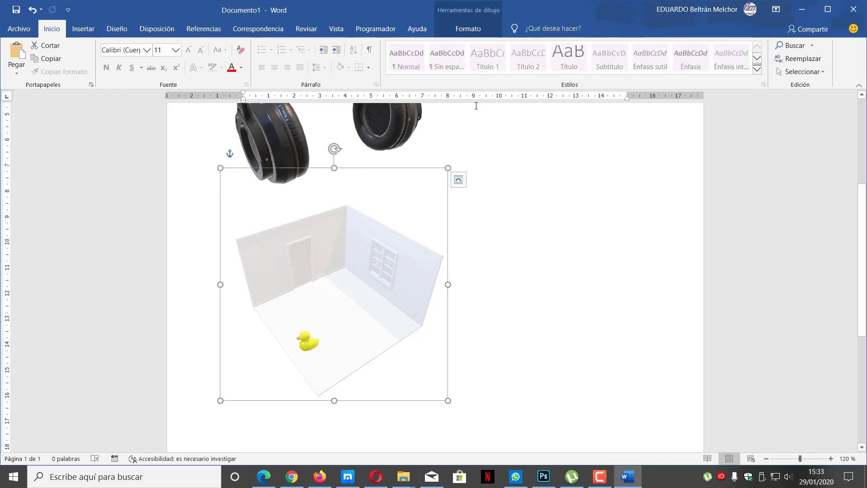
{"action": "left_click", "coordinate": [422, 276]}
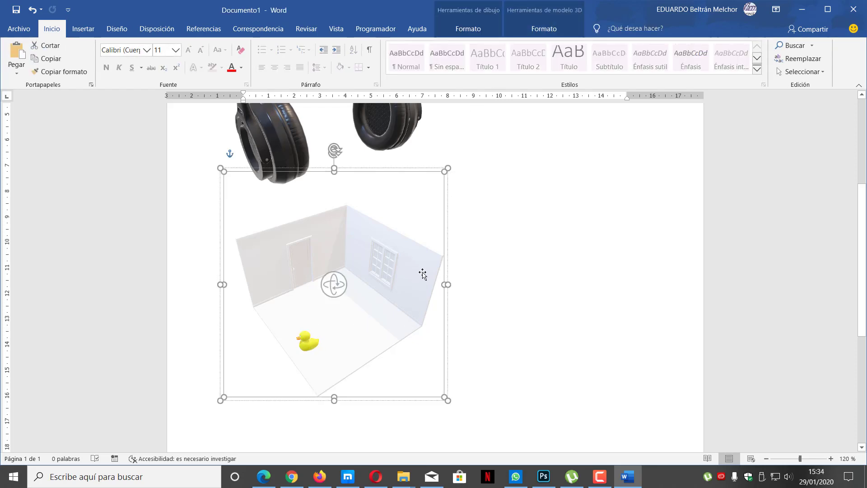
{"action": "left_click", "coordinate": [466, 31]}
{"action": "left_click", "coordinate": [544, 29]}
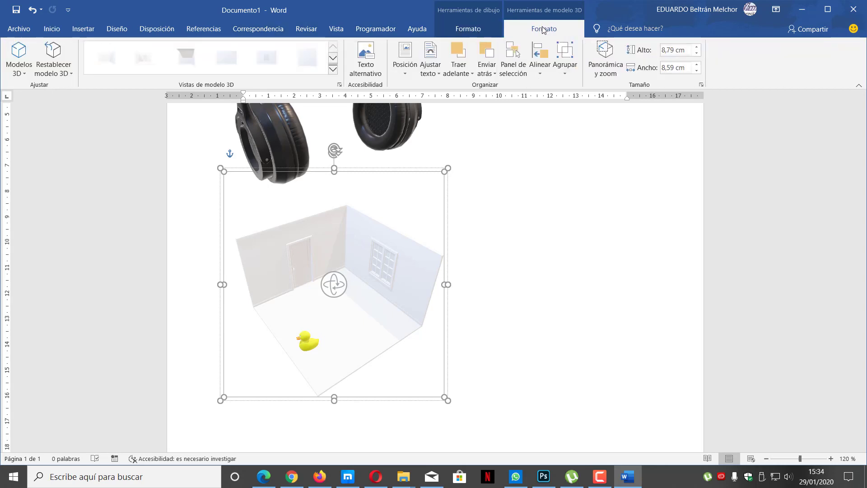
{"action": "left_click", "coordinate": [564, 63]}
{"action": "left_click", "coordinate": [565, 56]}
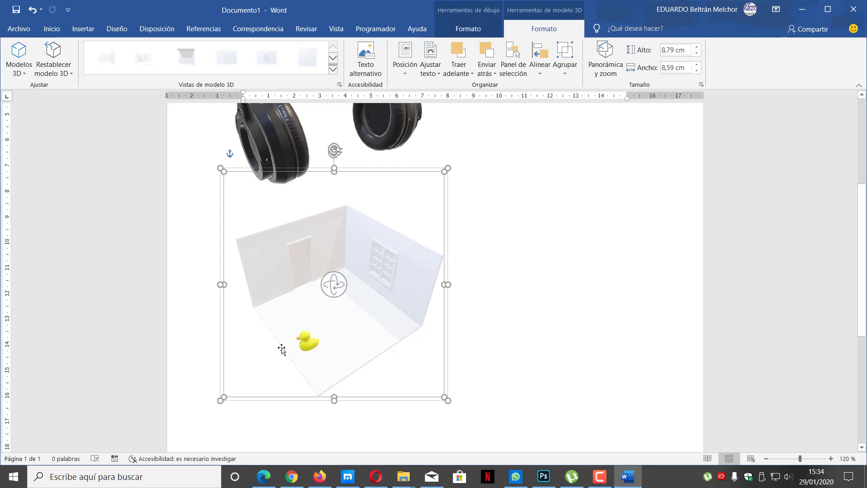
{"action": "left_click", "coordinate": [567, 276]}
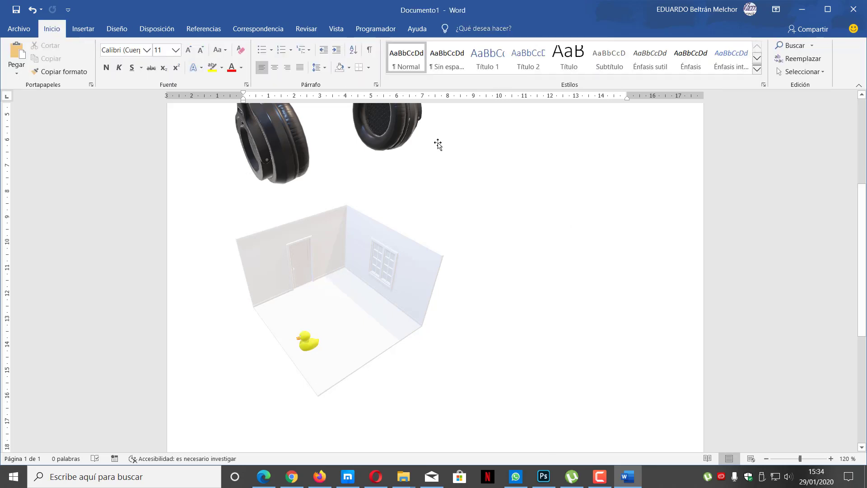
{"action": "scroll", "coordinate": [446, 252], "scroll_direction": "down", "scroll_amount": 2}
- Place the insertion point below the room and open the online 3D models library
{"action": "left_click", "coordinate": [259, 375]}
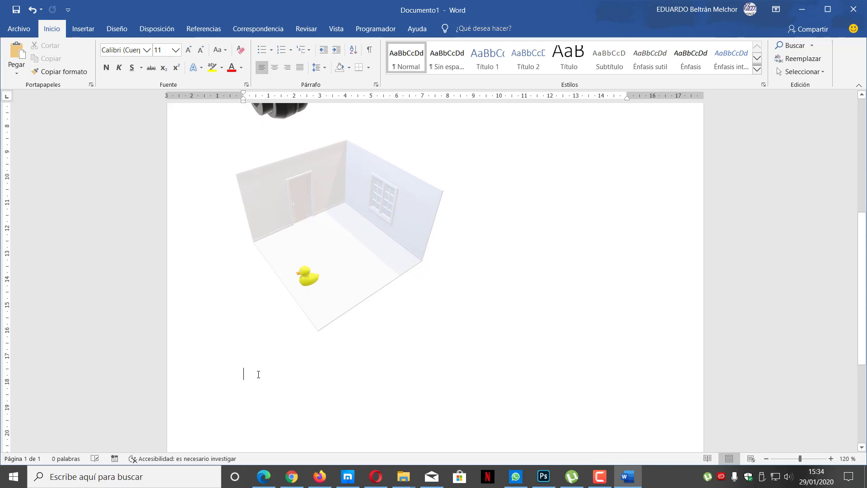
{"action": "left_click", "coordinate": [84, 30]}
{"action": "left_click", "coordinate": [210, 59]}
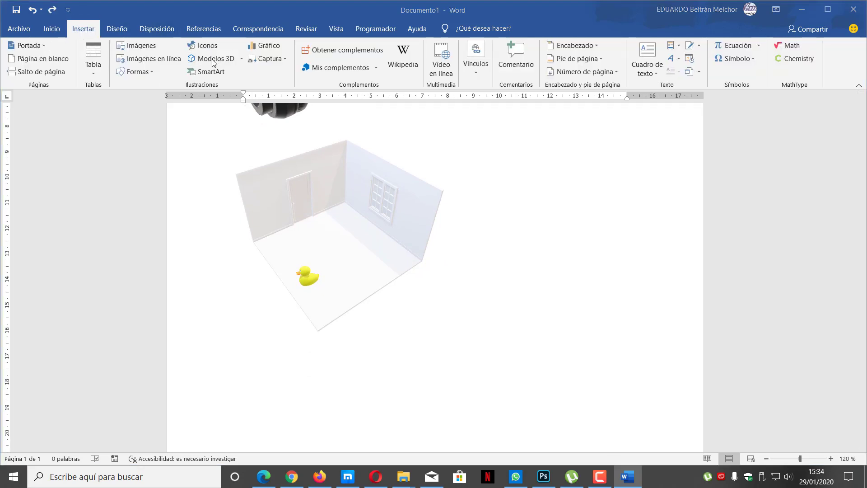
{"action": "scroll", "coordinate": [489, 212], "scroll_direction": "down", "scroll_amount": 3}
{"action": "scroll", "coordinate": [469, 214], "scroll_direction": "down", "scroll_amount": 3}
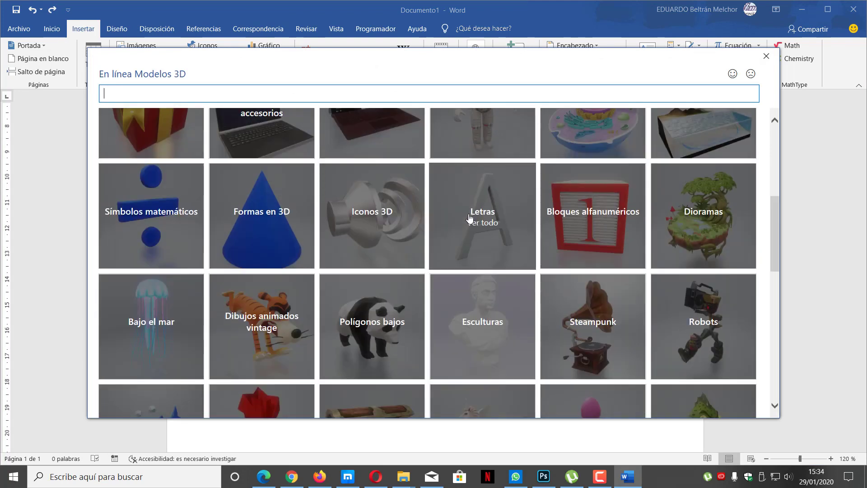
{"action": "scroll", "coordinate": [474, 243], "scroll_direction": "down", "scroll_amount": 3}
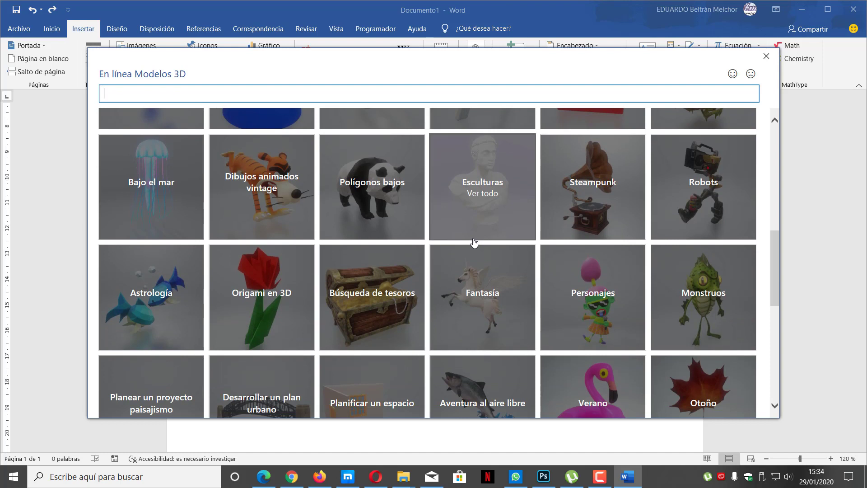
{"action": "scroll", "coordinate": [476, 237], "scroll_direction": "down", "scroll_amount": 5}
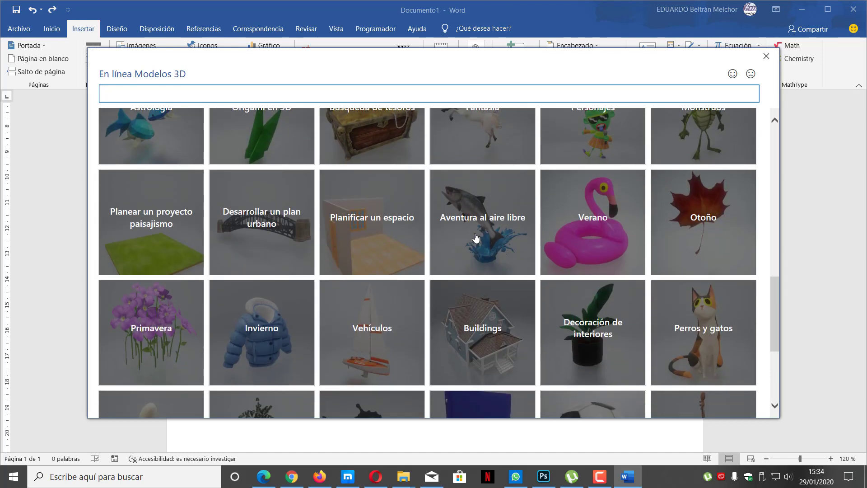
{"action": "scroll", "coordinate": [476, 237], "scroll_direction": "down", "scroll_amount": 5}
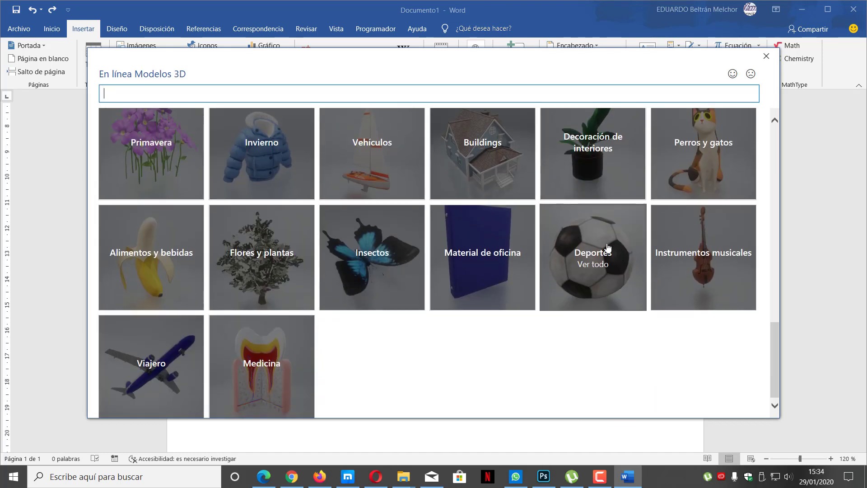
- Insert the soccer ball model from the Deportes category
{"action": "left_click", "coordinate": [607, 248]}
{"action": "scroll", "coordinate": [536, 244], "scroll_direction": "down", "scroll_amount": 2}
{"action": "scroll", "coordinate": [518, 226], "scroll_direction": "down", "scroll_amount": 3}
{"action": "scroll", "coordinate": [517, 224], "scroll_direction": "down", "scroll_amount": 2}
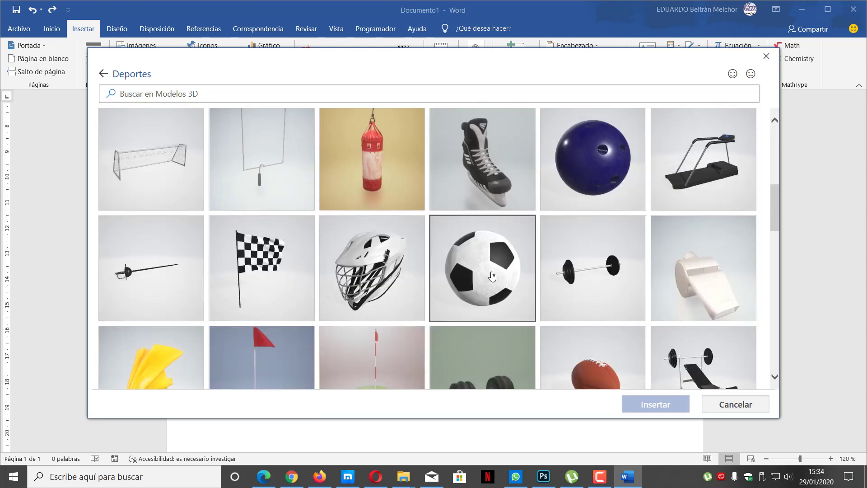
{"action": "double_click", "coordinate": [494, 277]}
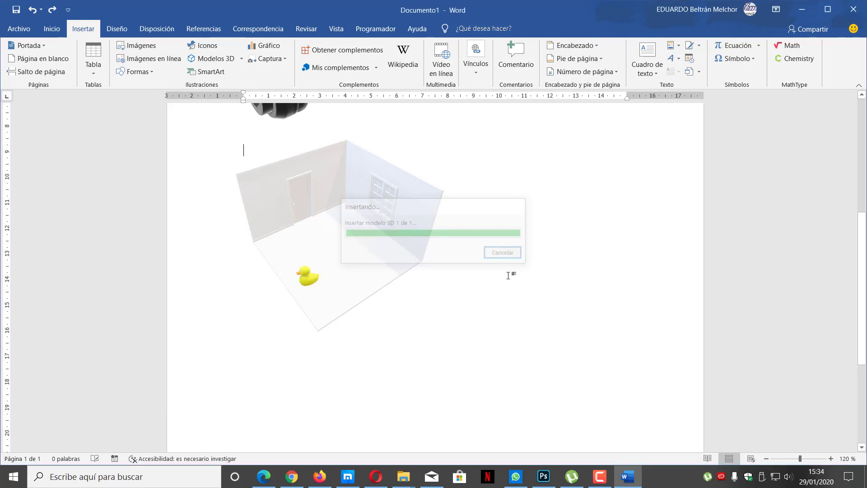
- Move the soccer ball below right of the room and shrink it to about 3,25 cm
{"action": "mouse_move", "coordinate": [351, 196]}
{"action": "left_mouse_down"}
{"action": "mouse_move", "coordinate": [407, 326]}
{"action": "mouse_move", "coordinate": [514, 346]}
{"action": "left_mouse_up"}
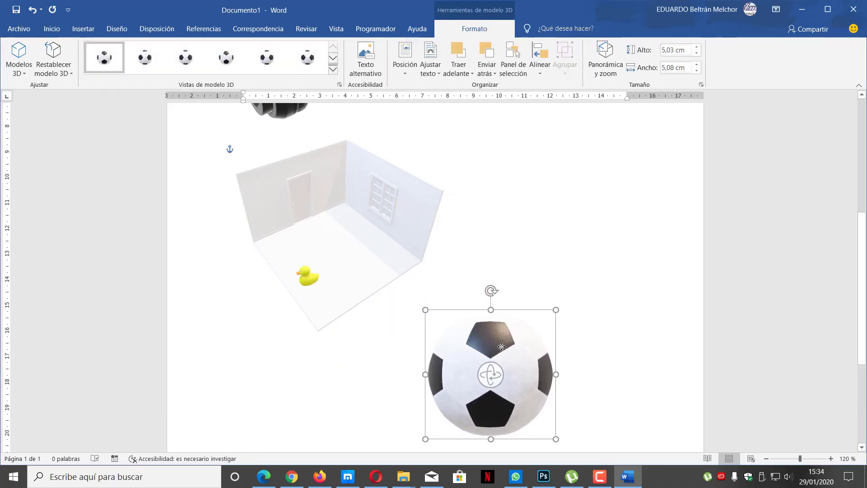
{"action": "mouse_move", "coordinate": [502, 393]}
{"action": "left_mouse_down"}
{"action": "mouse_move", "coordinate": [511, 391]}
{"action": "mouse_move", "coordinate": [521, 337]}
{"action": "mouse_move", "coordinate": [556, 427]}
{"action": "mouse_move", "coordinate": [514, 381]}
{"action": "left_mouse_up"}
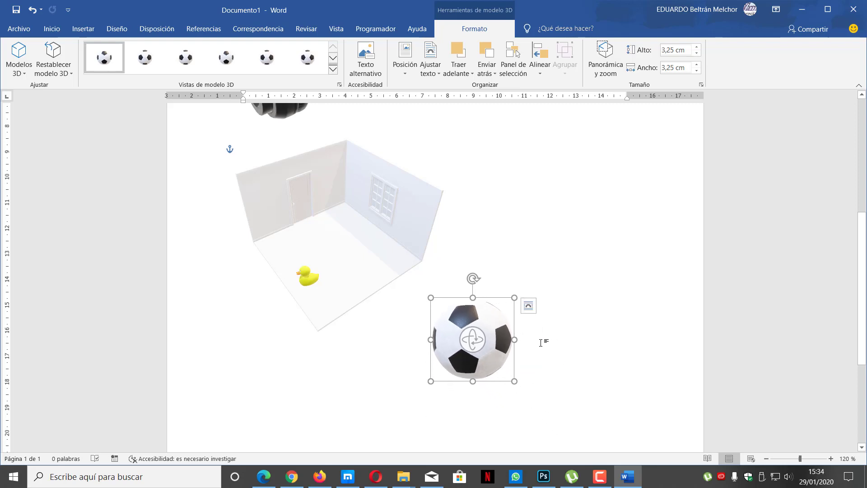
{"action": "left_click", "coordinate": [574, 345]}
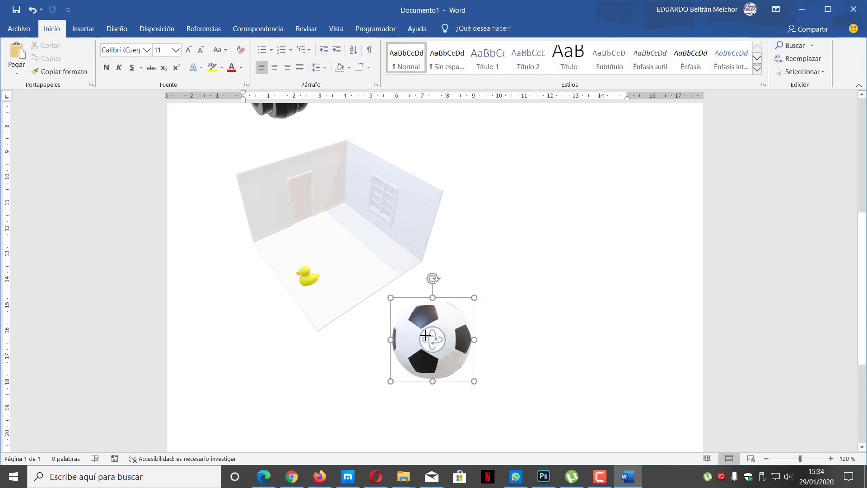
{"action": "left_click_drag", "start_coordinate": [467, 336], "coordinate": [449, 352]}
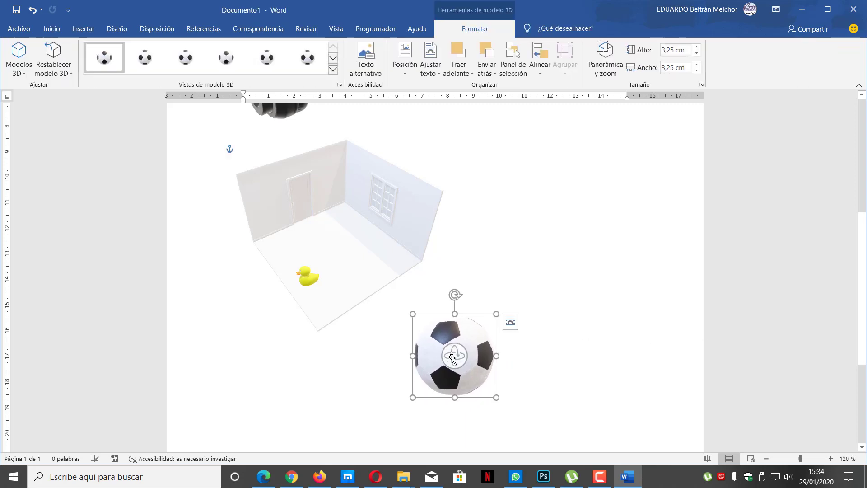
{"action": "left_click", "coordinate": [514, 357]}
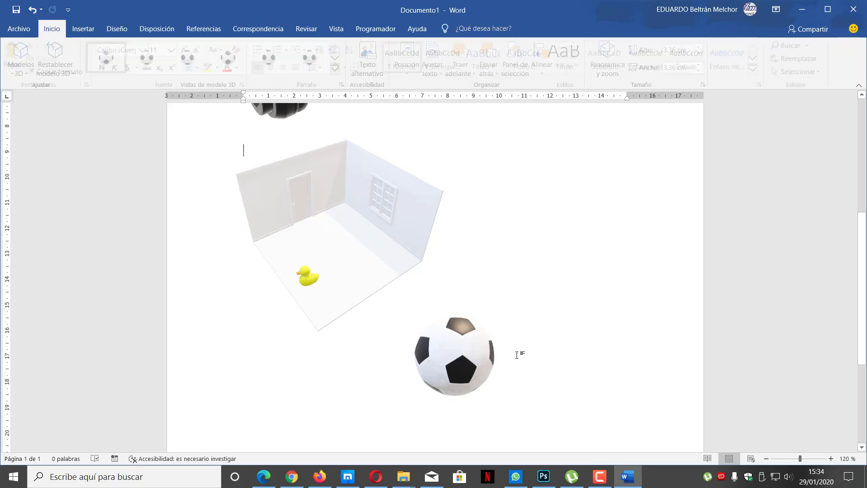
- Zoom the ball out with Pan & Zoom so it looks smaller, then minimize Word
{"action": "left_click", "coordinate": [451, 347]}
{"action": "left_click", "coordinate": [596, 49]}
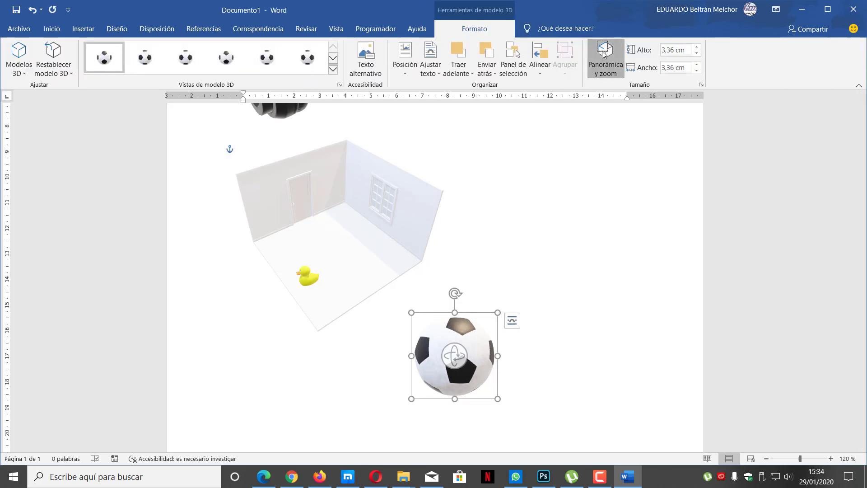
{"action": "mouse_move", "coordinate": [515, 355]}
{"action": "left_mouse_down"}
{"action": "mouse_move", "coordinate": [529, 386]}
{"action": "mouse_move", "coordinate": [544, 339]}
{"action": "left_mouse_up"}
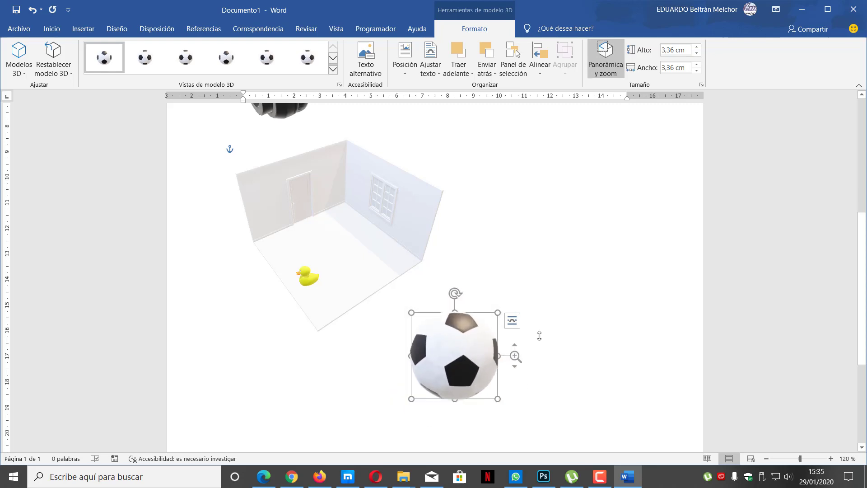
{"action": "left_click", "coordinate": [795, 13]}
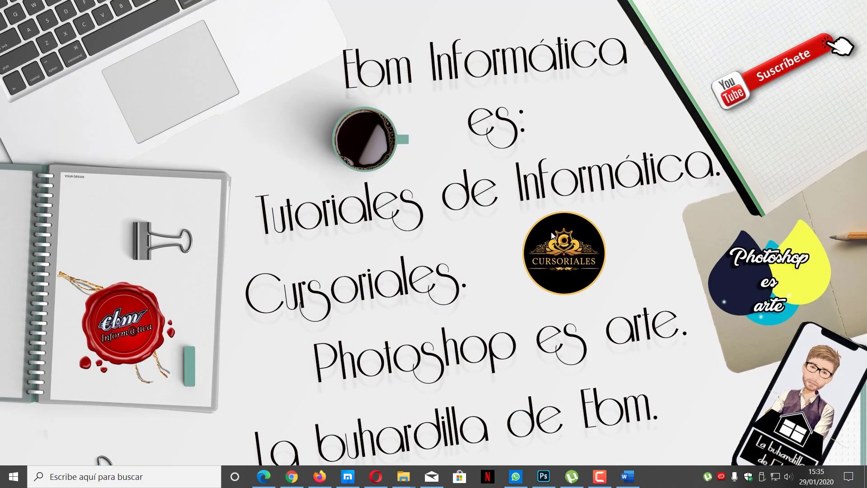